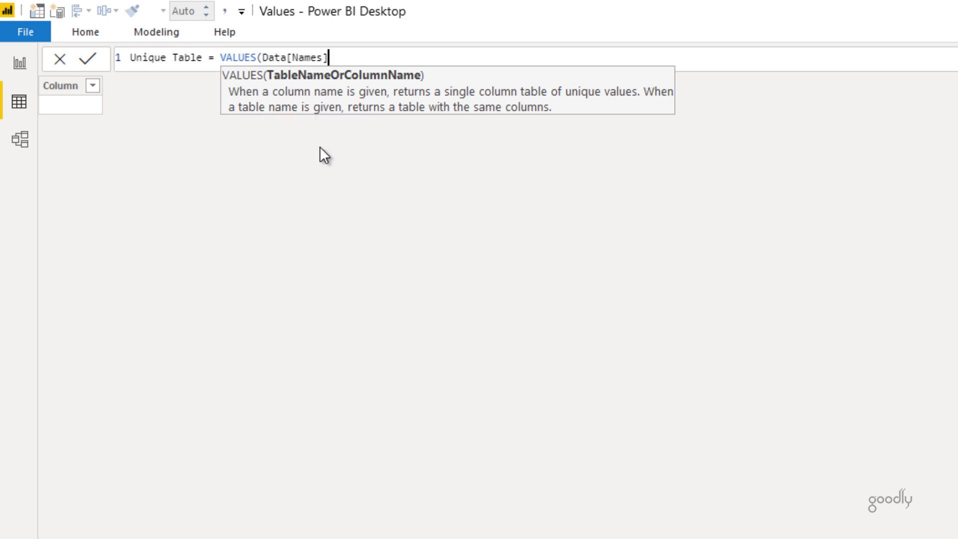
# - Complete and commit the calculated table formula Unique Table = VALUES(Data[Names])
pyautogui.write(')')
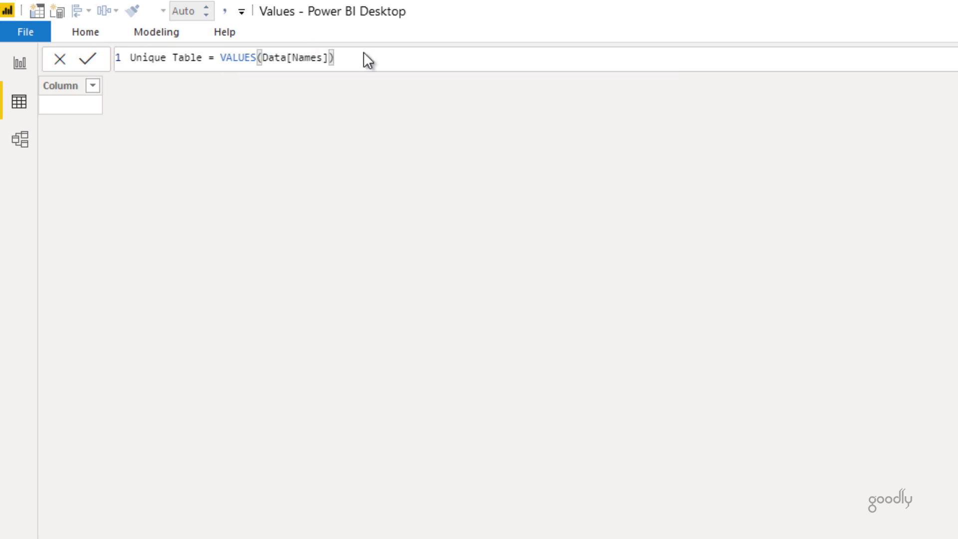
pyautogui.press('Return')
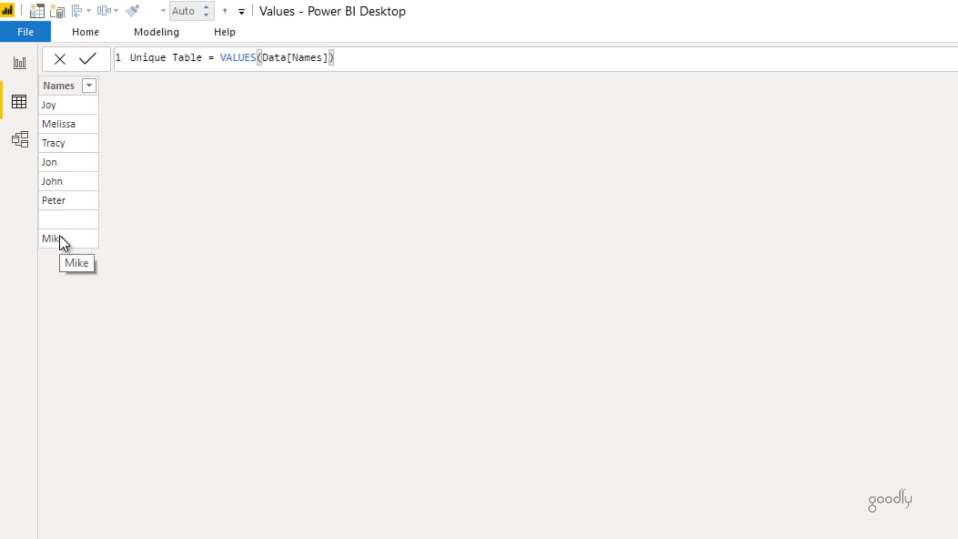
# - In the report view, create a measure in the Data table with the formula VALUES(Data[Names])
pyautogui.click(16, 61)
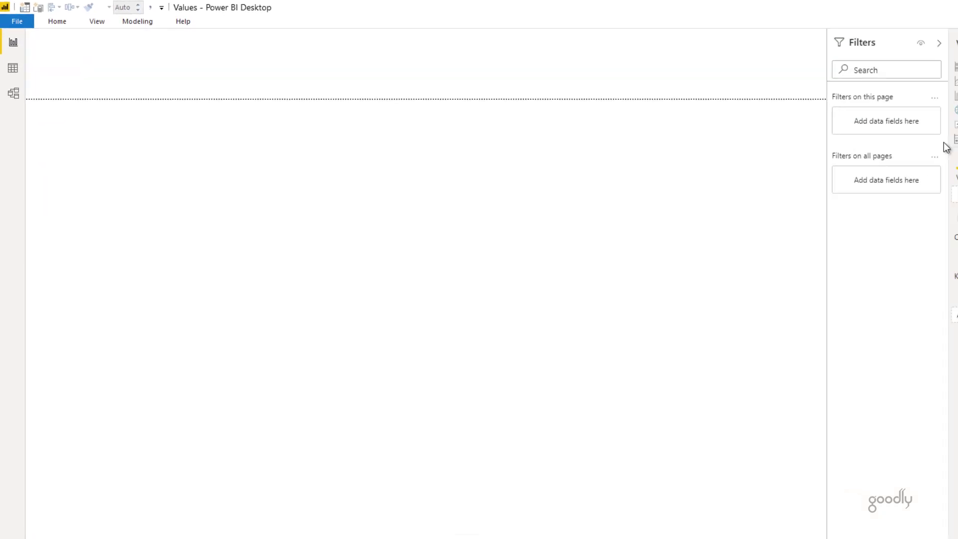
pyautogui.rightClick(904, 80)
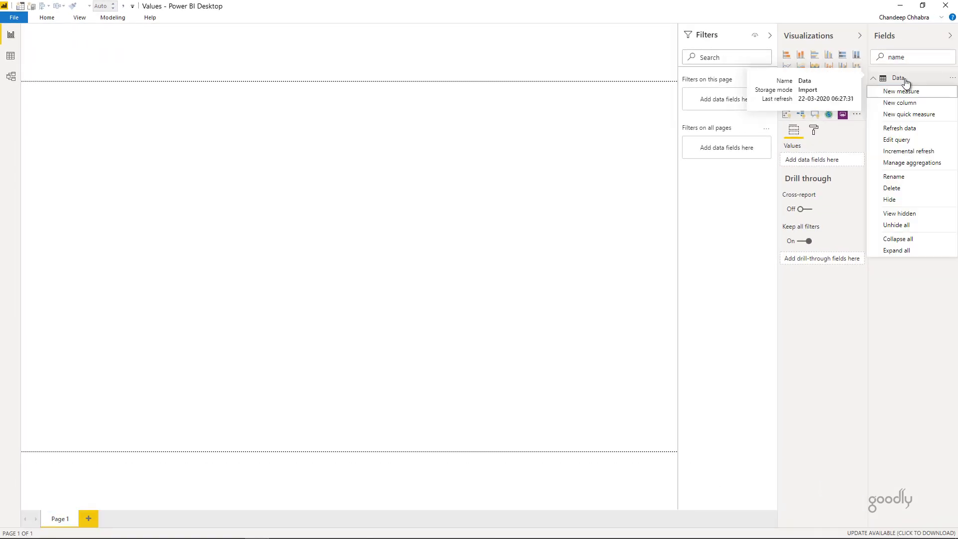
pyautogui.click(906, 91)
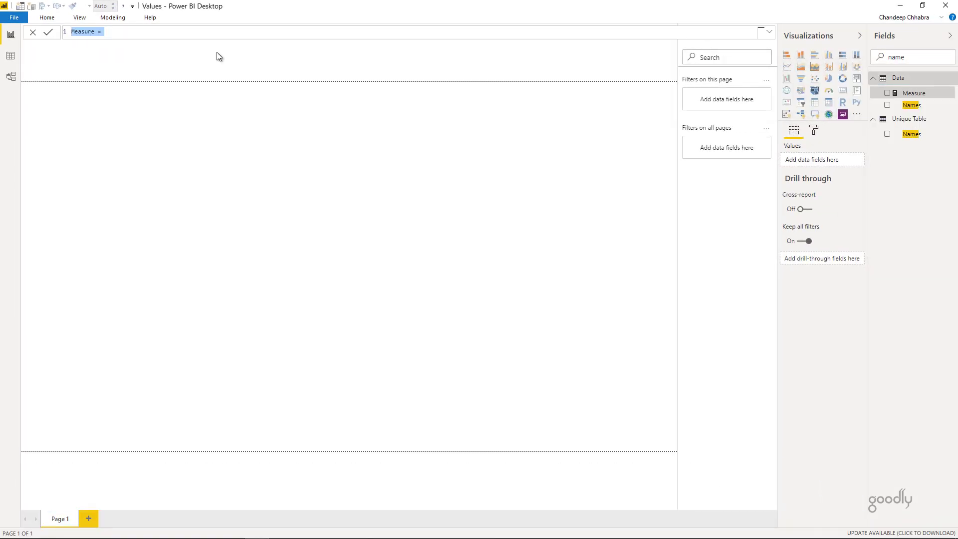
pyautogui.write('values(')
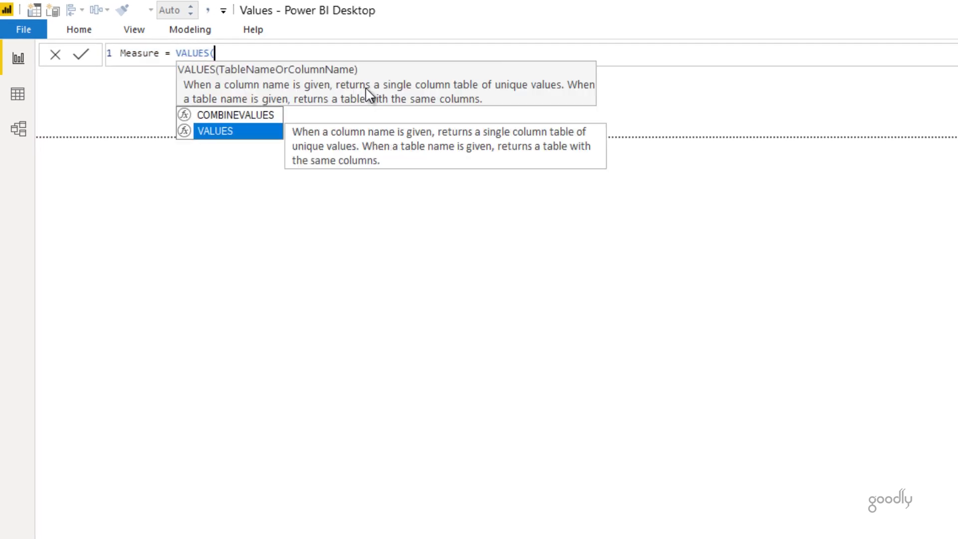
pyautogui.press('Down')
pyautogui.press('Tab')
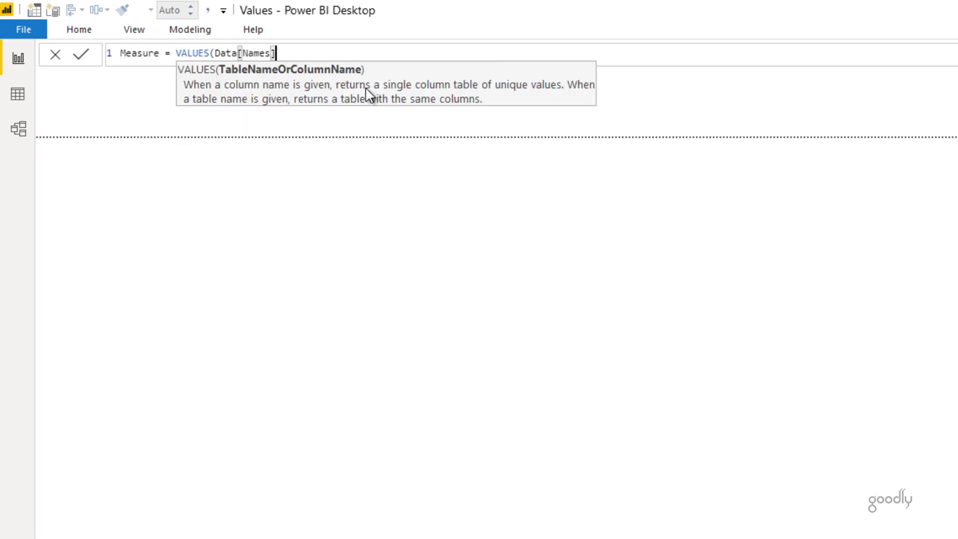
pyautogui.write(')')
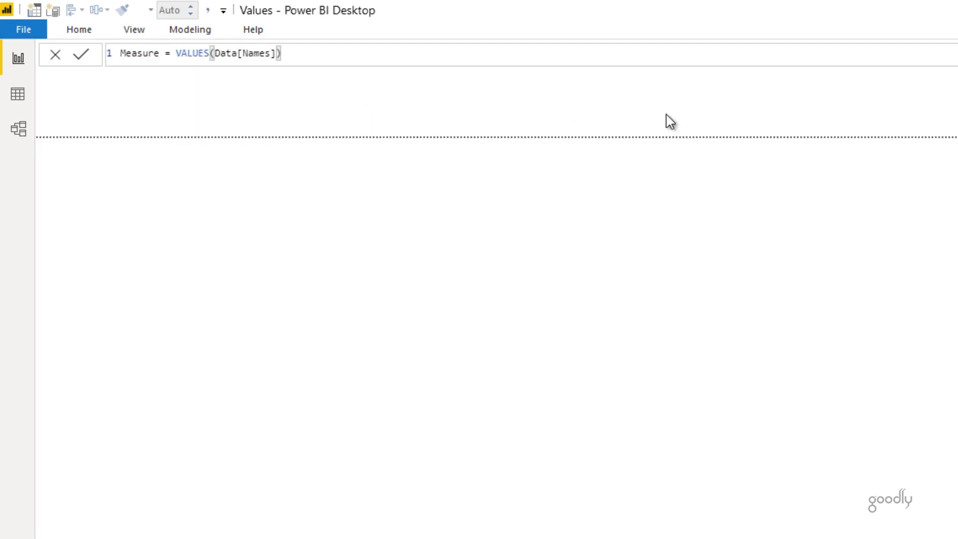
# - Place the new measure on the report canvas as a visual and read the visual's error details
pyautogui.moveTo(957, 214); pyautogui.dragTo(827, 352)
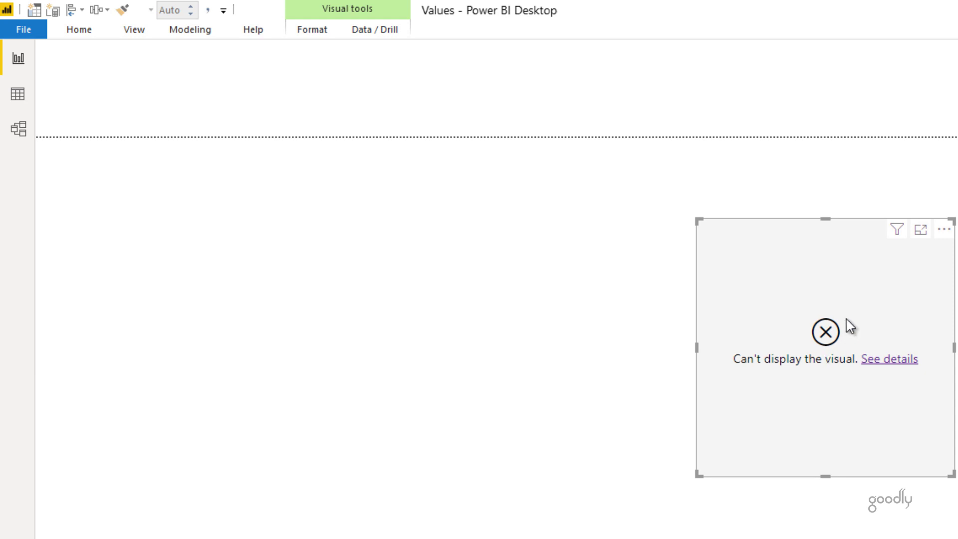
pyautogui.hotkey('ctrl', 'z')
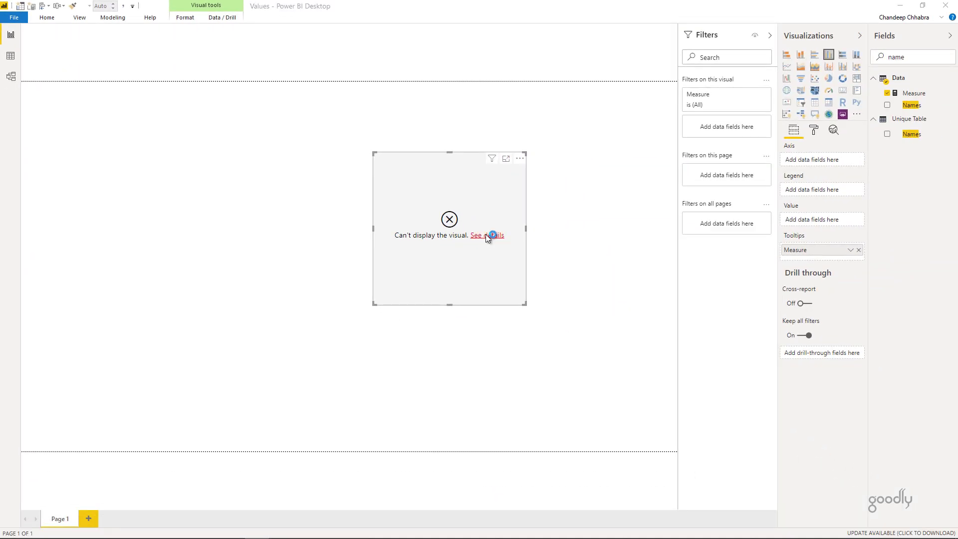
pyautogui.click(487, 236)
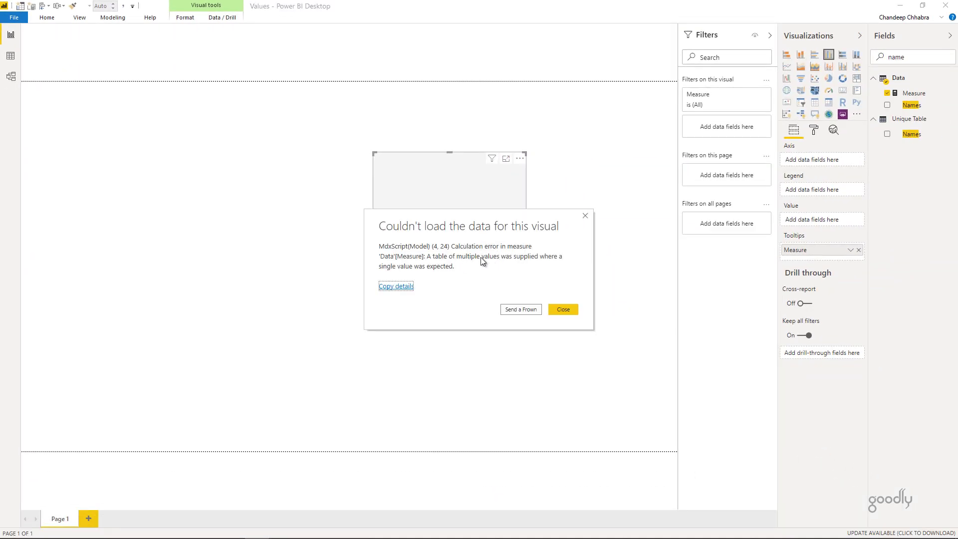
pyautogui.press('Escape')
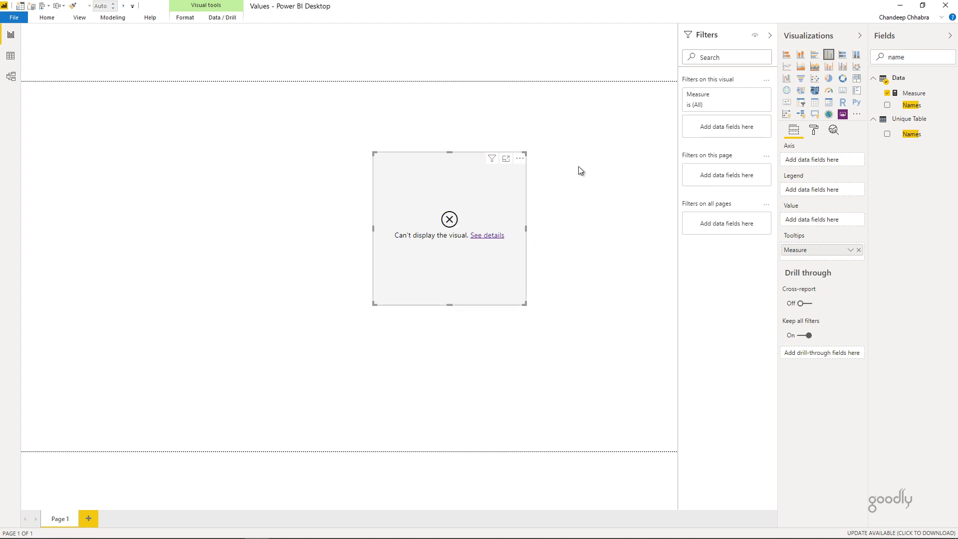
# - Change the measure's formula to COUNTROWS(VALUES(Data[Names])) and convert its visual to a card
pyautogui.click(913, 94)
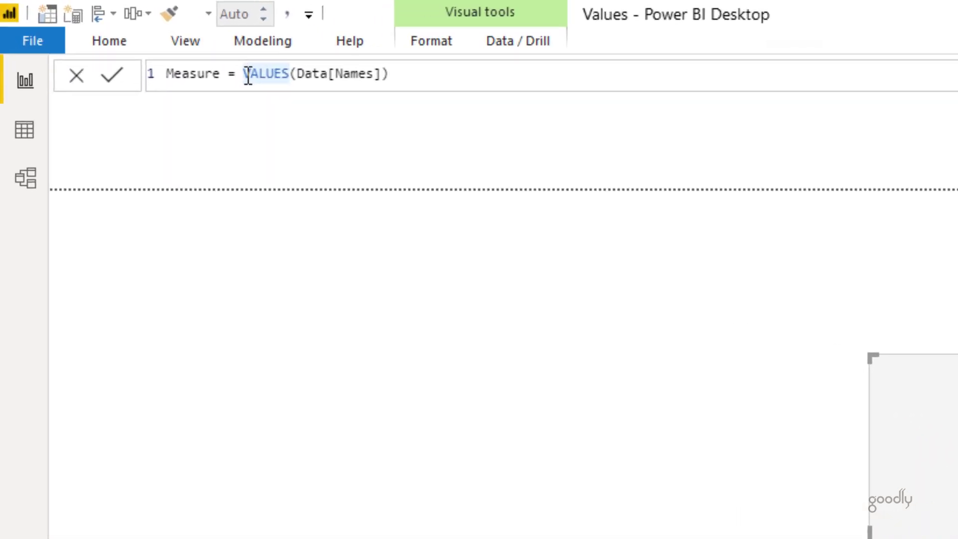
pyautogui.write('coun')
pyautogui.press('Down')
pyautogui.press('Down')
pyautogui.press('Down')
pyautogui.press('Down')
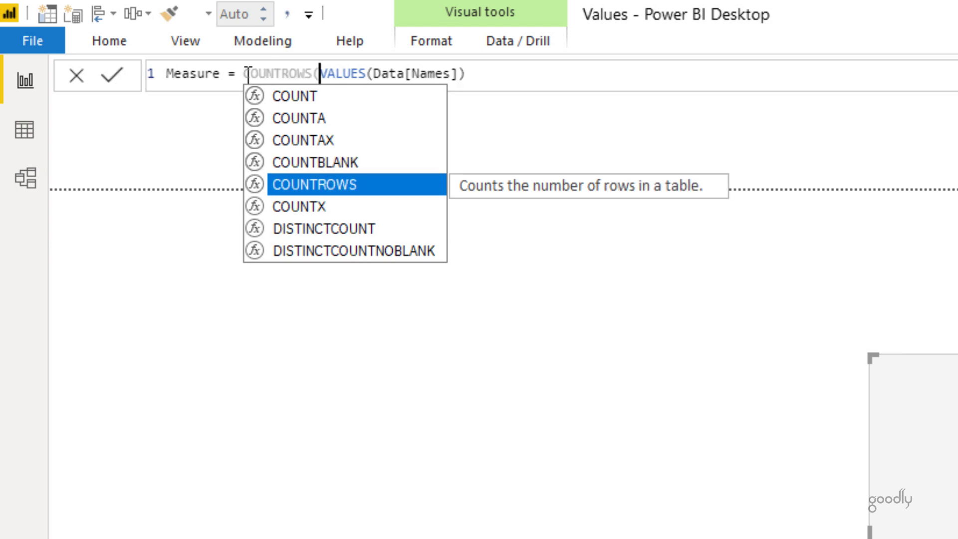
pyautogui.press('Tab')
pyautogui.write('(')
pyautogui.press('End')
pyautogui.write(')')
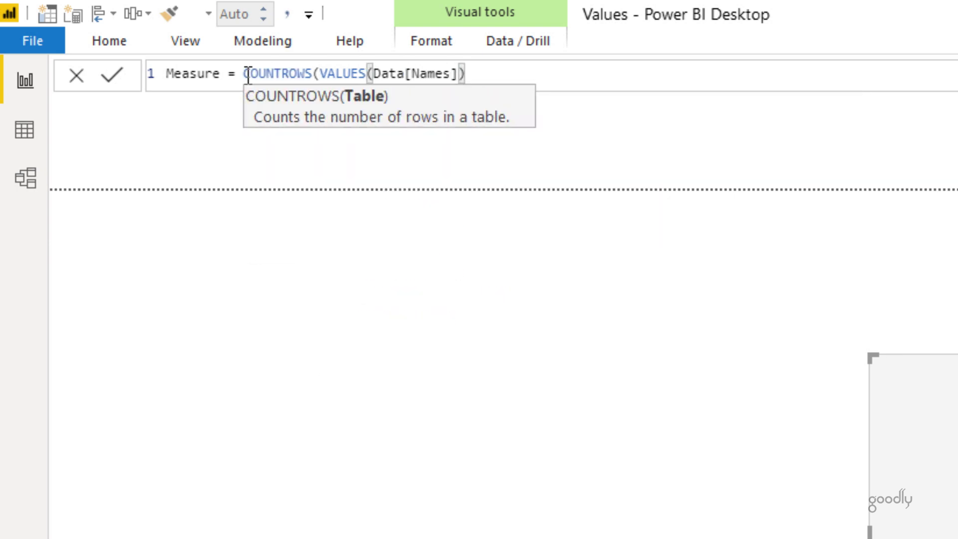
pyautogui.write(')')
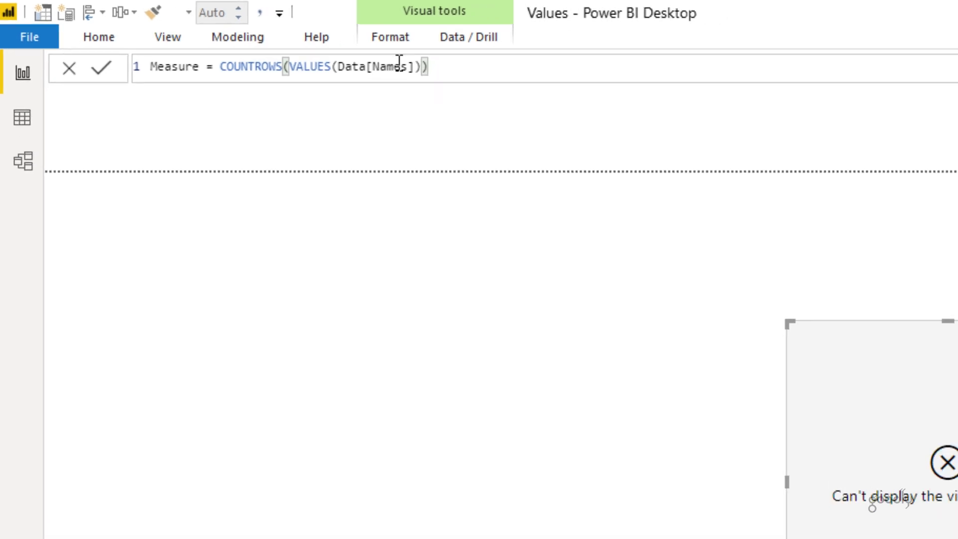
pyautogui.press('Return')
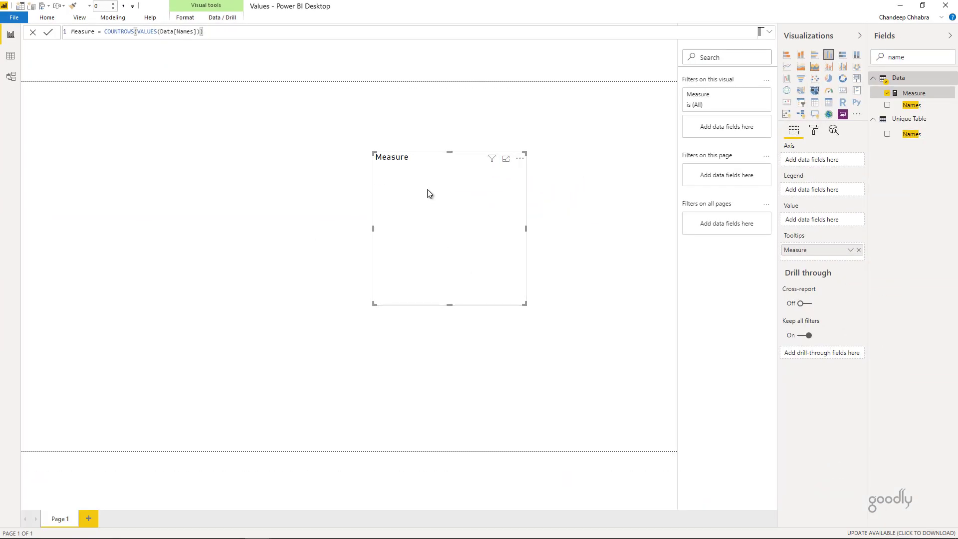
pyautogui.click(845, 95)
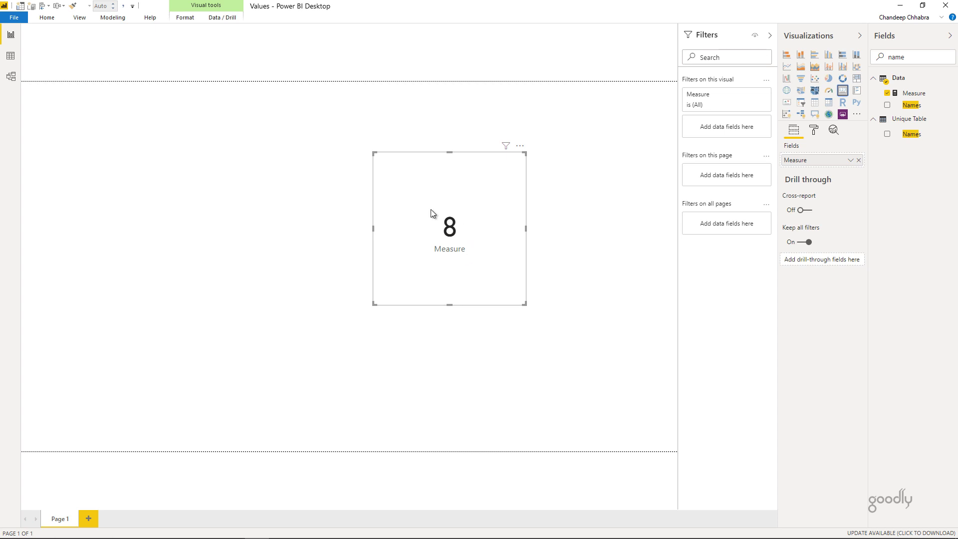
# - Delete the card and insert a matrix with the Data table's Names column as rows
pyautogui.press('Delete')
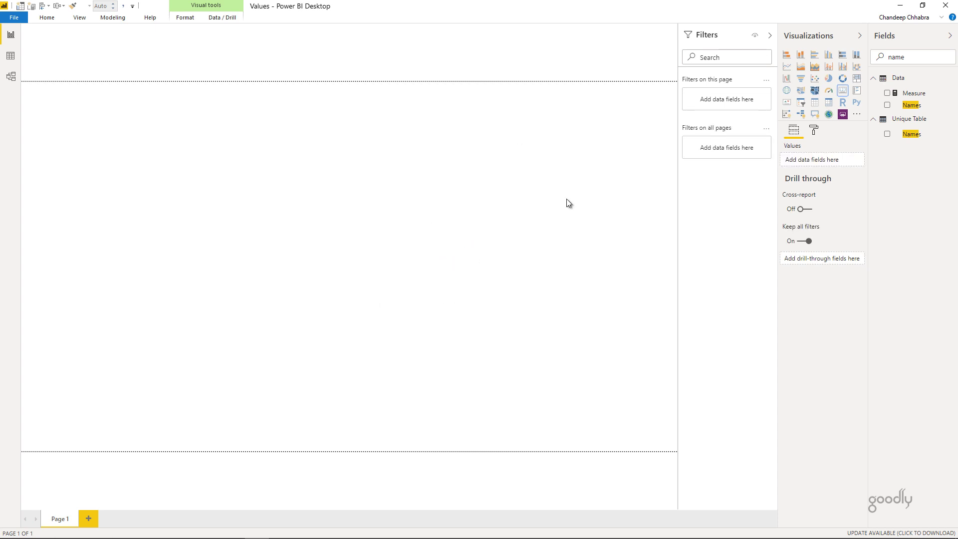
pyautogui.click(829, 103)
pyautogui.moveTo(67, 144); pyautogui.dragTo(469, 200)
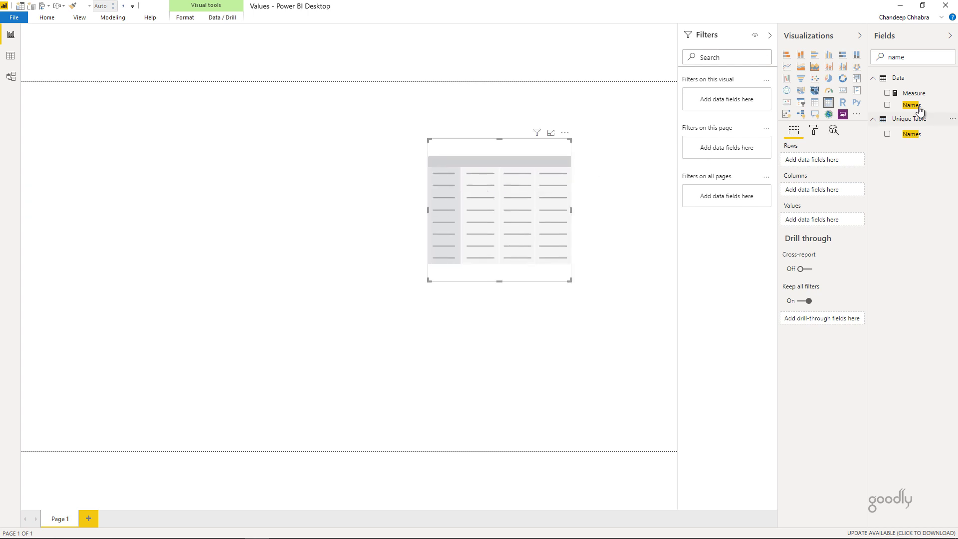
pyautogui.moveTo(910, 134); pyautogui.dragTo(838, 161)
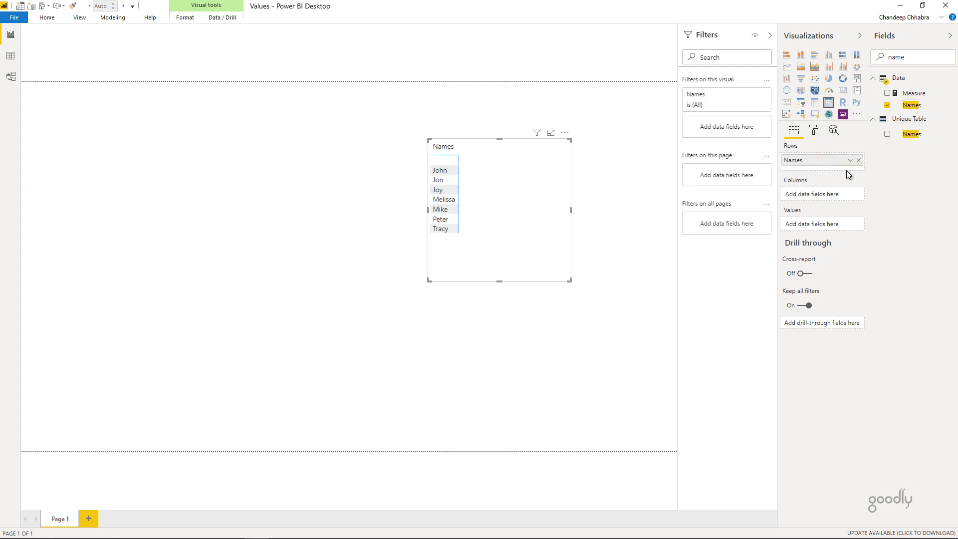
# - Create a second measure in the Data table with the formula VALUES(Data[Names])
pyautogui.rightClick(903, 78)
pyautogui.click(911, 94)
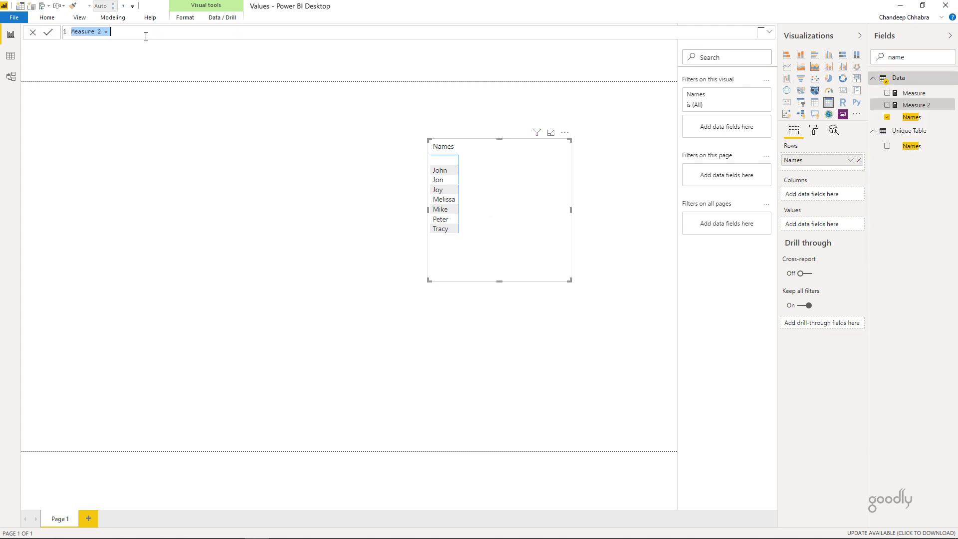
pyautogui.write('values(Data[Names])')
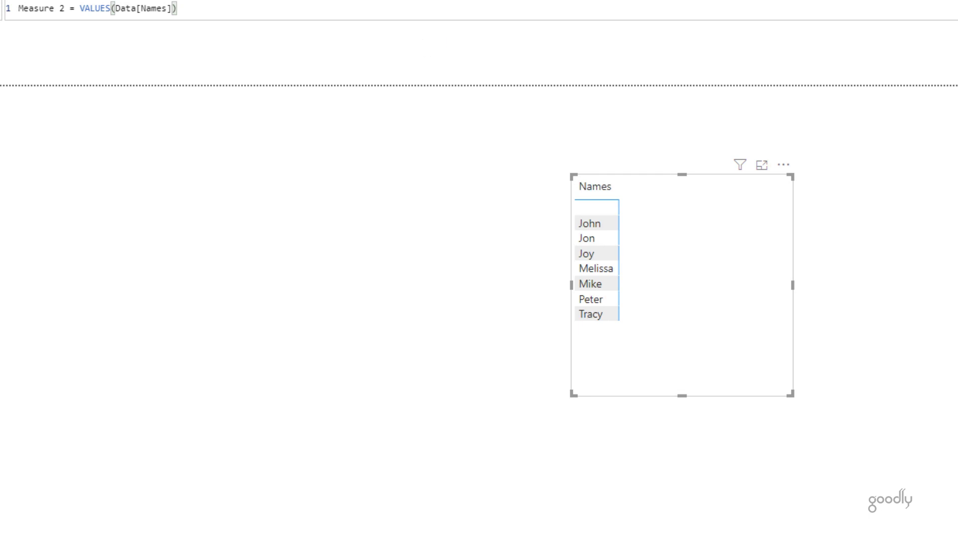
# - Try adding Measure 2 to the matrix, and undo the addition
pyautogui.moveTo(951, 188); pyautogui.dragTo(689, 246)
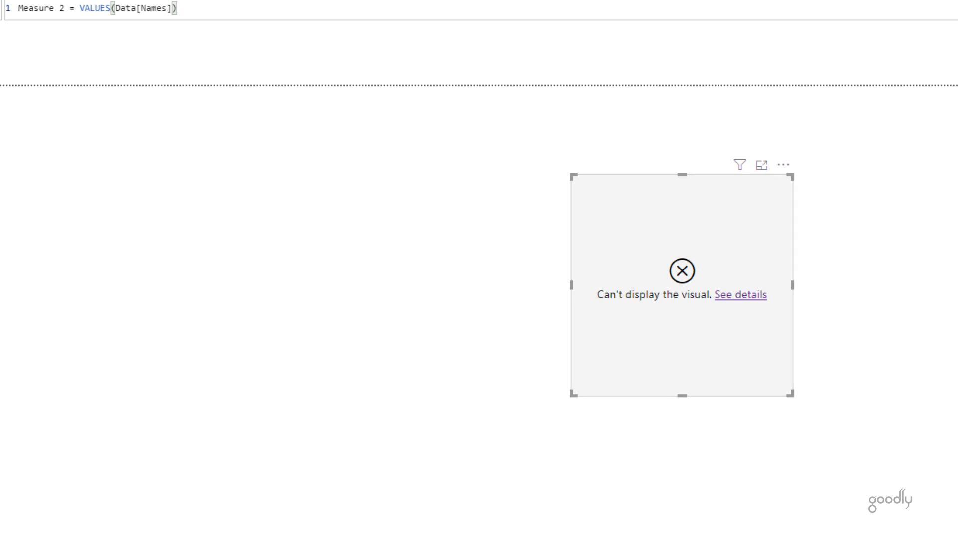
pyautogui.hotkey('ctrl', 'z')
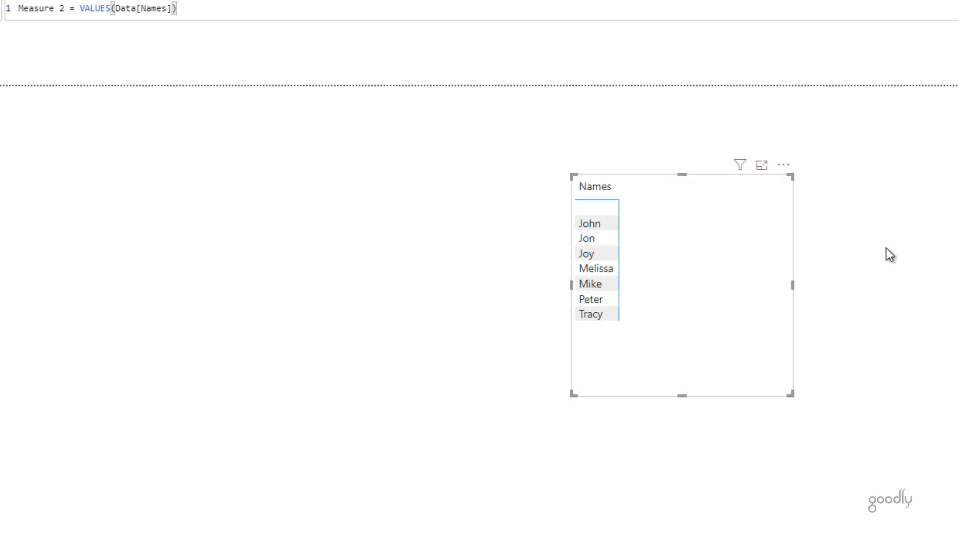
# - Turn off the matrix's row subtotals and add Measure 2 to the matrix as its values
pyautogui.click(753, 259)
pyautogui.click(722, 234)
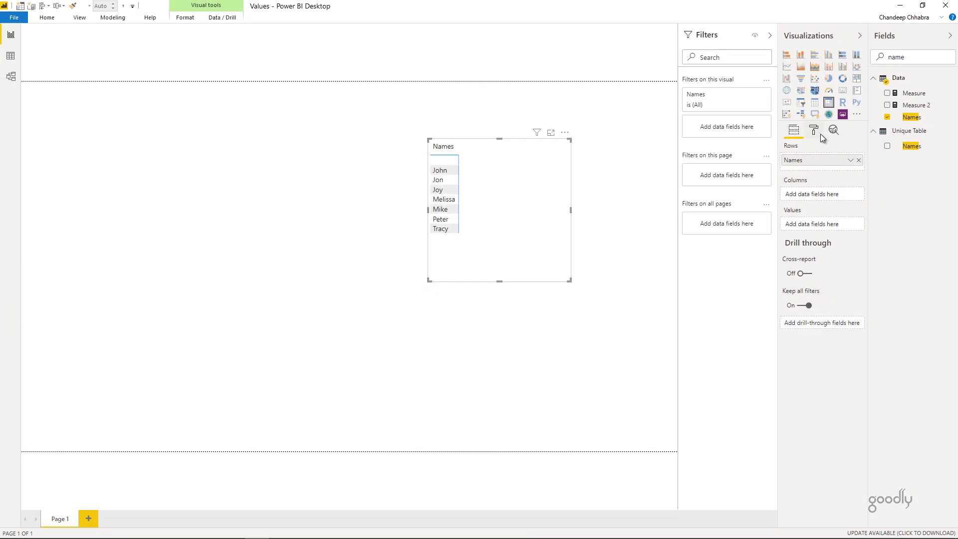
pyautogui.click(818, 133)
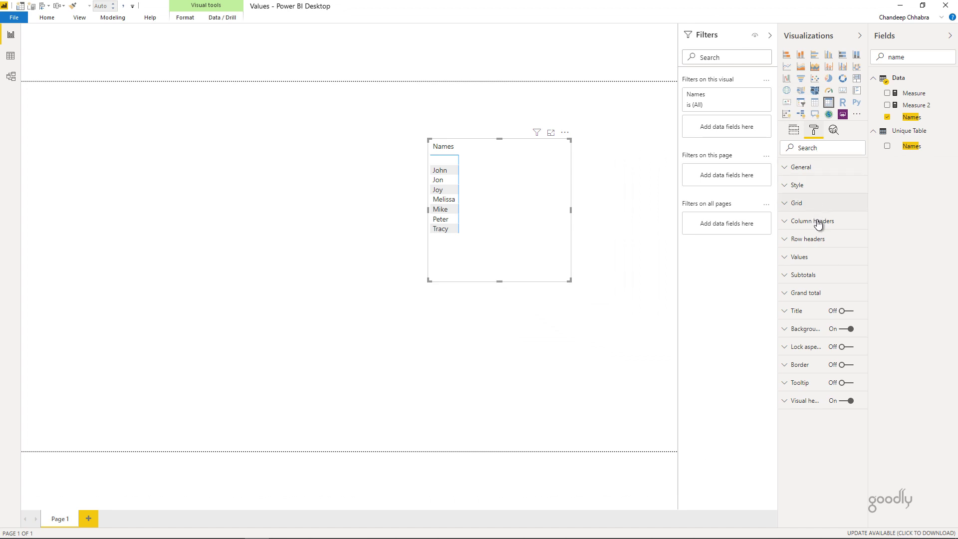
pyautogui.click(823, 274)
pyautogui.click(810, 306)
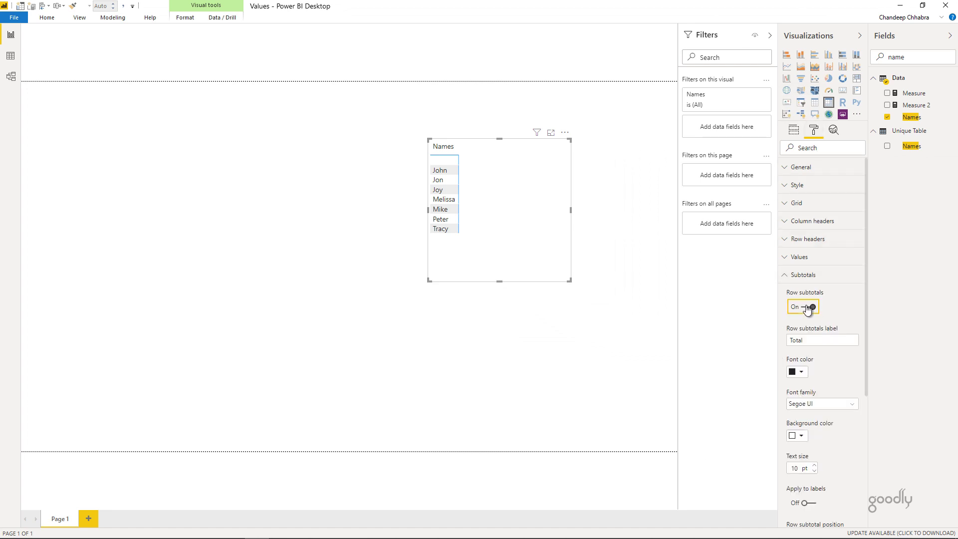
pyautogui.click(794, 131)
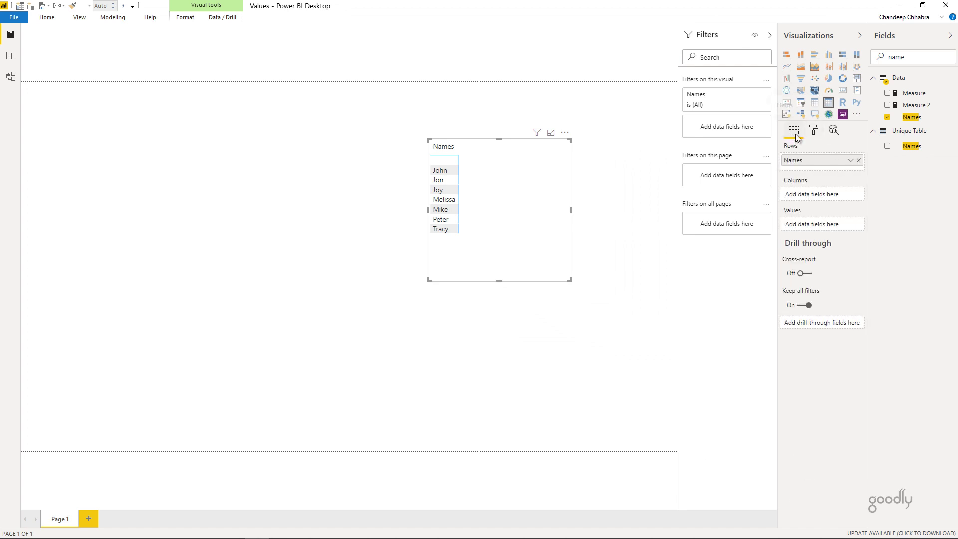
pyautogui.moveTo(927, 109); pyautogui.dragTo(543, 194)
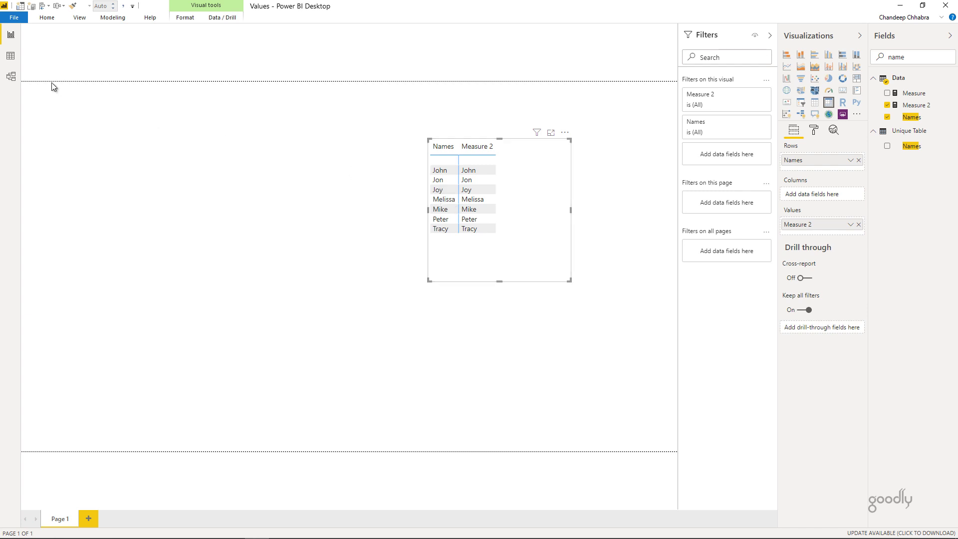
# - In the data view, filter the Data table's Names column to only the first row's name, and return to the report's matrix
pyautogui.click(4, 60)
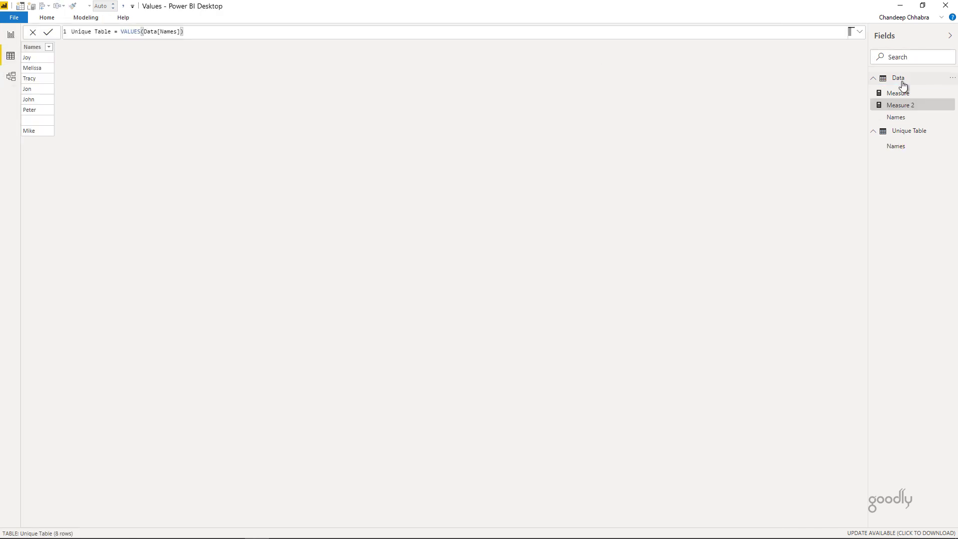
pyautogui.click(898, 78)
pyautogui.click(76, 74)
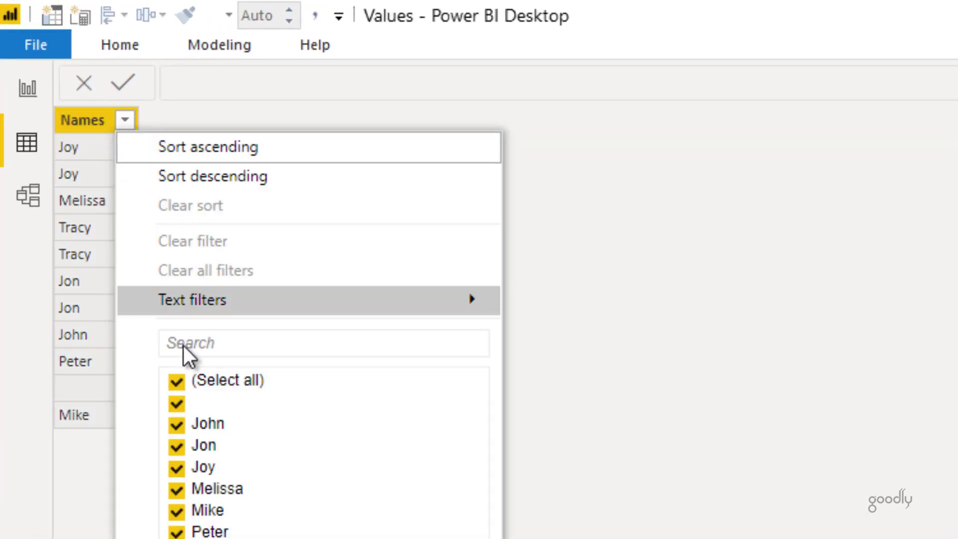
pyautogui.click(189, 383)
pyautogui.click(192, 465)
pyautogui.press('Return')
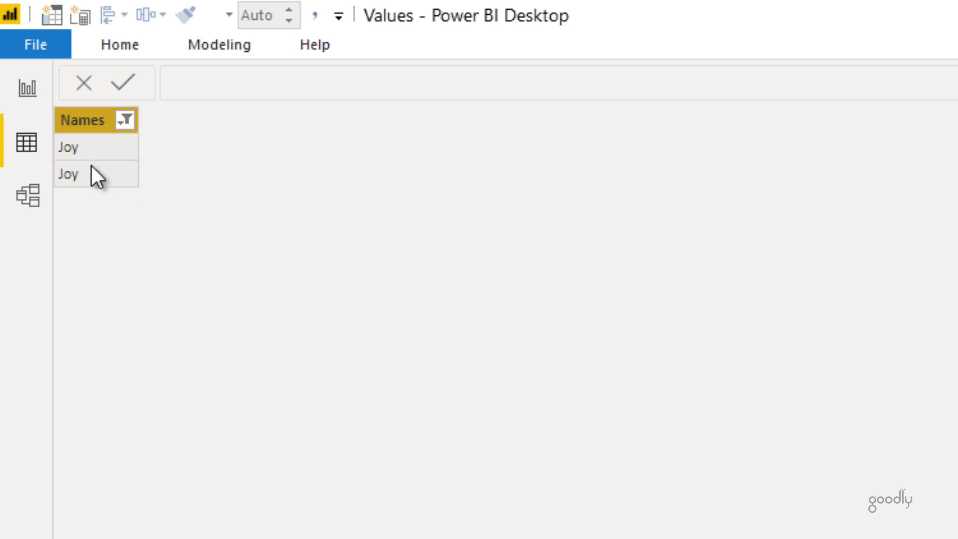
pyautogui.click(29, 95)
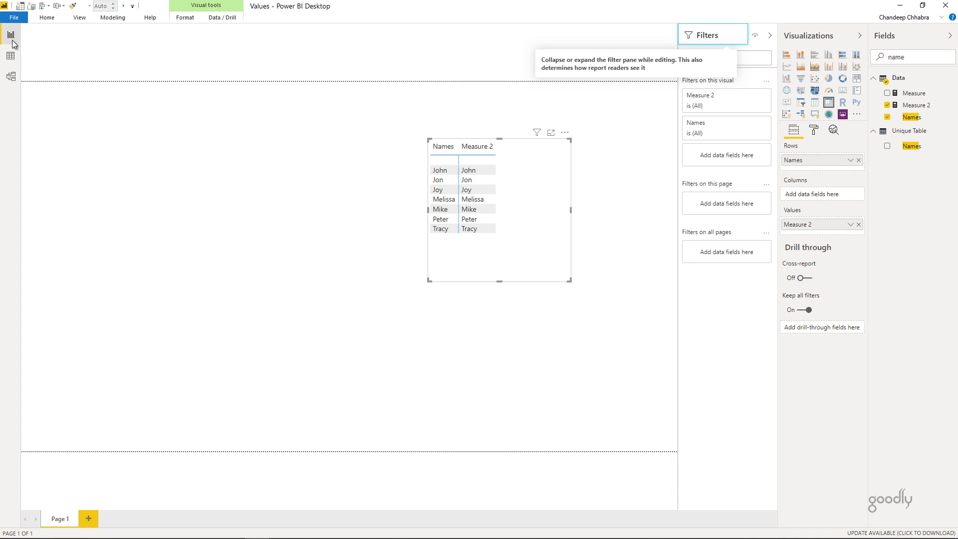
pyautogui.click(477, 146)
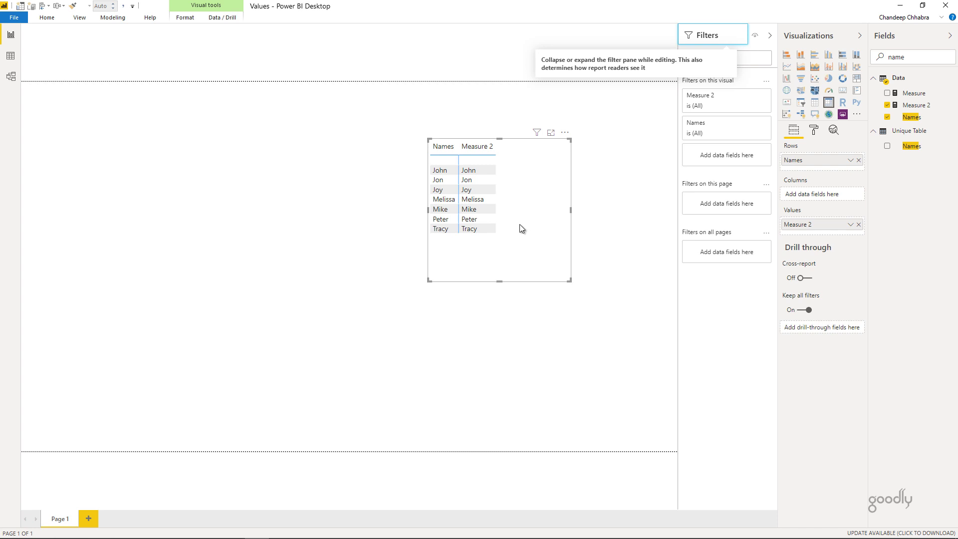
# - Turn the matrix's row subtotals back on
pyautogui.click(818, 132)
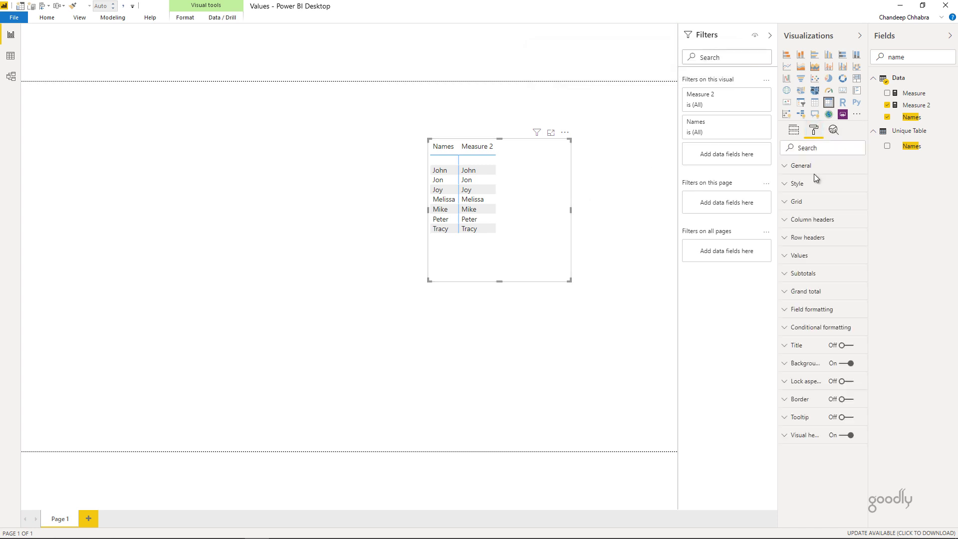
pyautogui.click(812, 278)
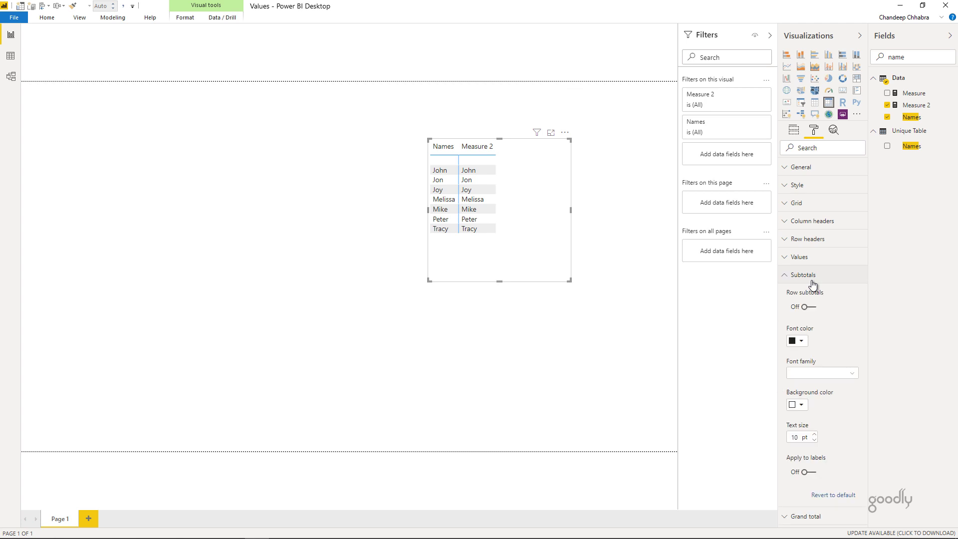
pyautogui.click(808, 308)
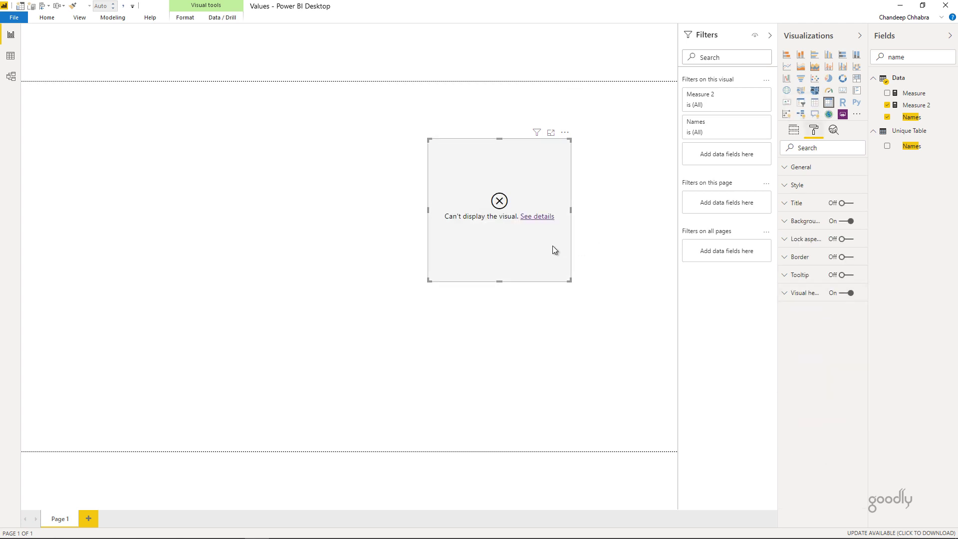
# - Start an IF in front of VALUES in Measure 2's formula, with HASONEVALUE(Data[Names]) as its logical test
pyautogui.click(112, 31)
pyautogui.hotkey('shift', 'Return')
pyautogui.write('if(')
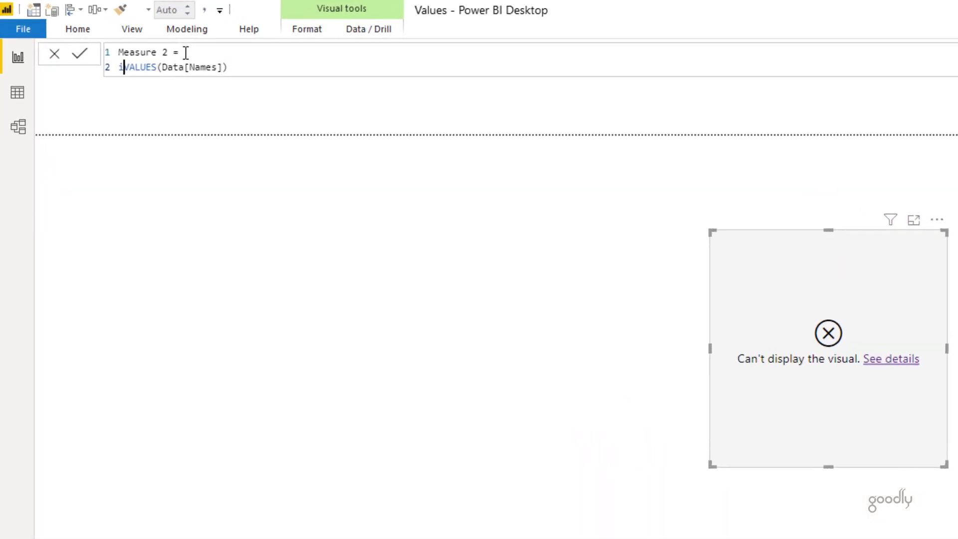
pyautogui.hotkey('shift', 'Return')
pyautogui.write('hasVALUES(Data[Names')
pyautogui.press('Down')
pyautogui.press('Tab')
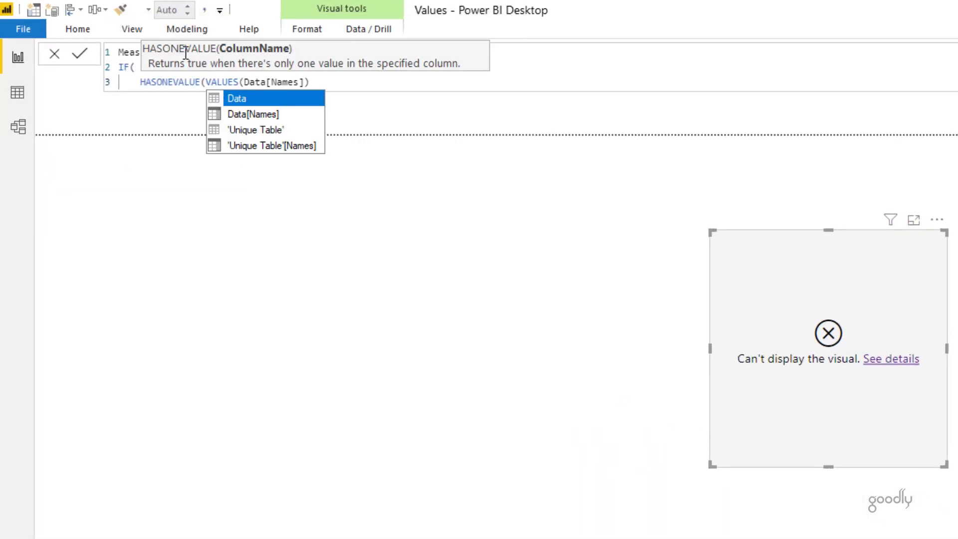
pyautogui.press('Down')
pyautogui.press('Tab')
pyautogui.write('),')
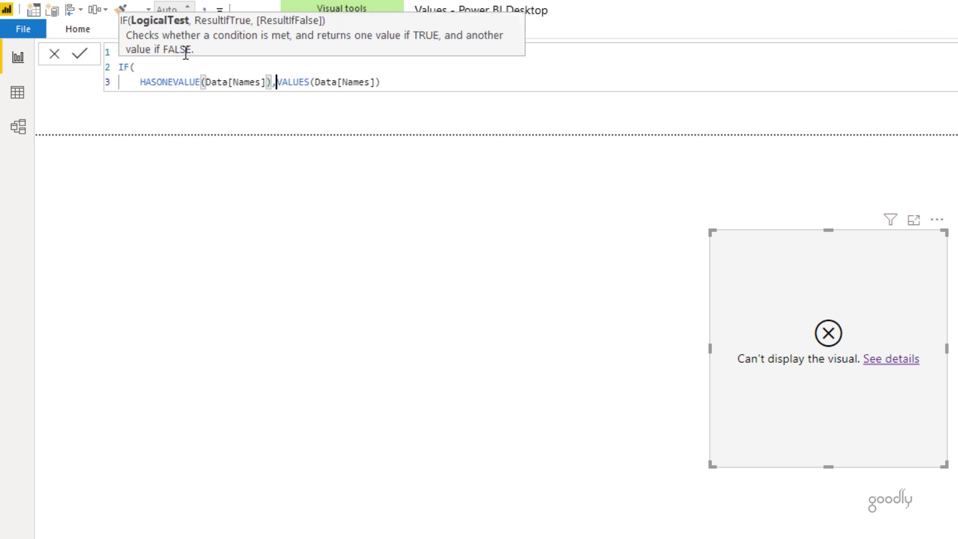
# - Put VALUES(Data[Names]) on its own line as the IF's true result, followed by a comma and a new line
pyautogui.hotkey('shift', 'Return')
pyautogui.press('End')
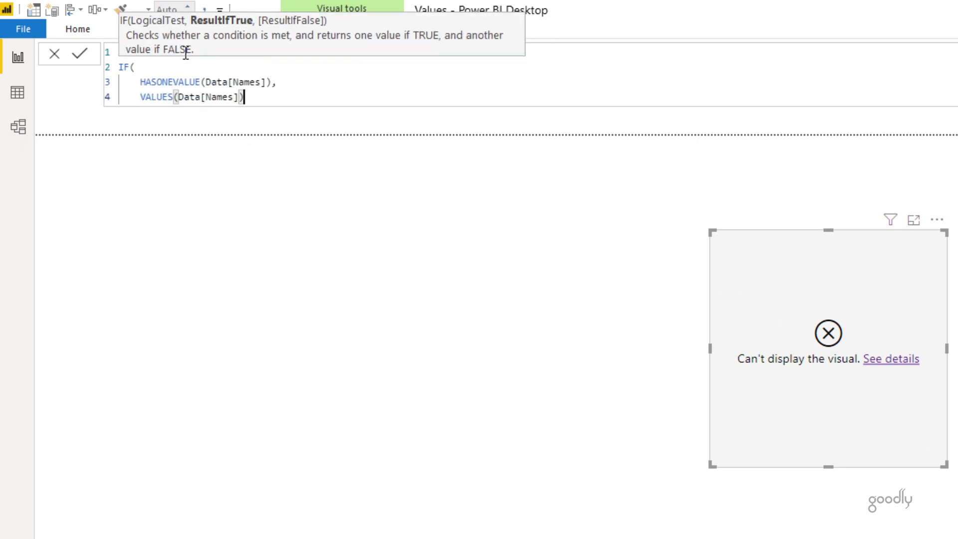
pyautogui.write(',')
pyautogui.press('Return')
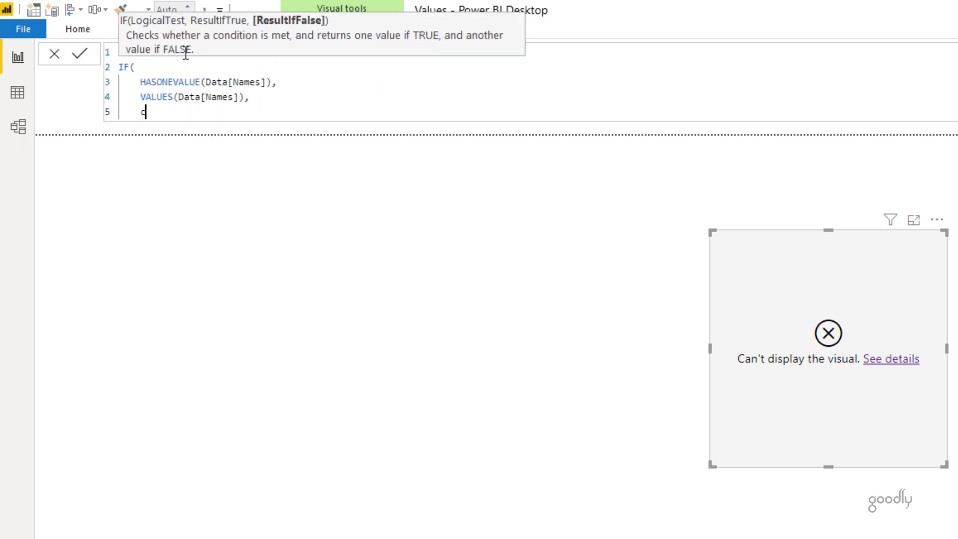
# - Add COUNTROWS(VALUES(Data[Names])) as the IF's false result, close the IF and commit Measure 2, then deselect the matrix
pyautogui.write('cou')
pyautogui.press('Down')
pyautogui.press('Down')
pyautogui.press('Down')
pyautogui.press('Down')
pyautogui.press('Tab')
pyautogui.write('(val')
pyautogui.press('Tab')
pyautogui.write('(')
pyautogui.press('Down')
pyautogui.press('Tab')
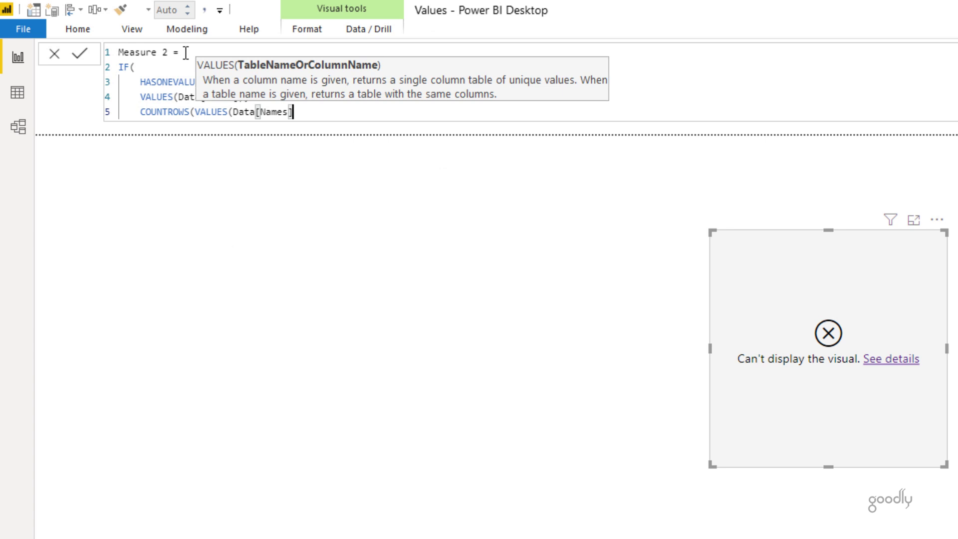
pyautogui.write('))')
pyautogui.hotkey('shift', 'Return')
pyautogui.write(')')
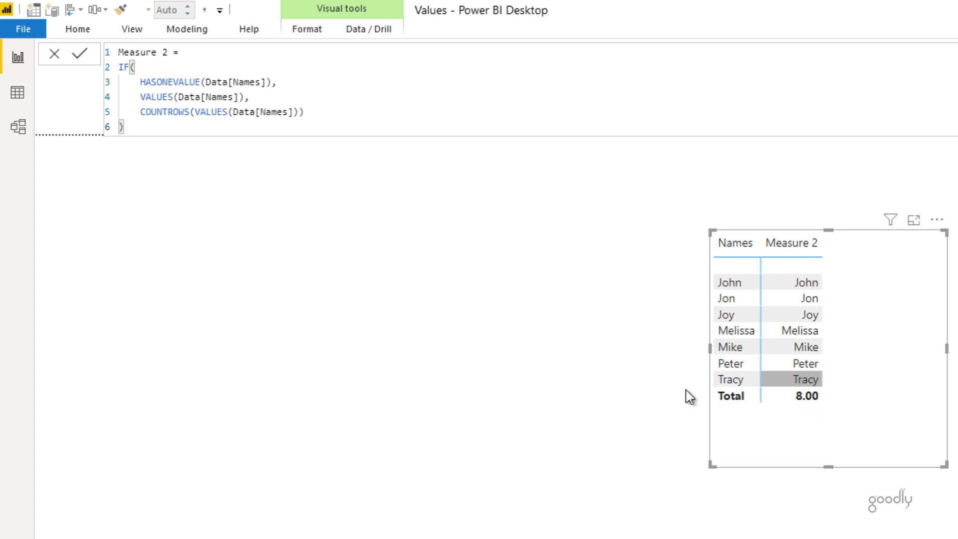
pyautogui.click(574, 380)
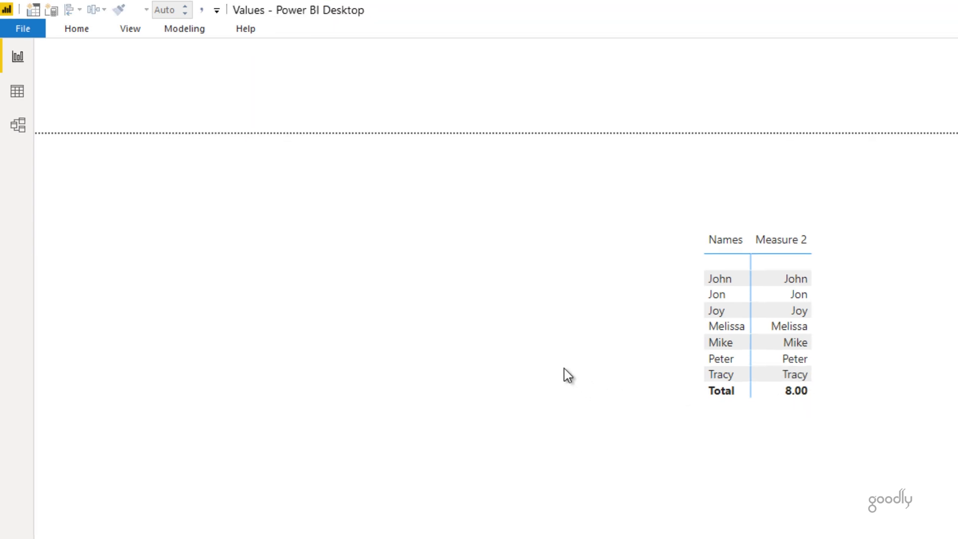